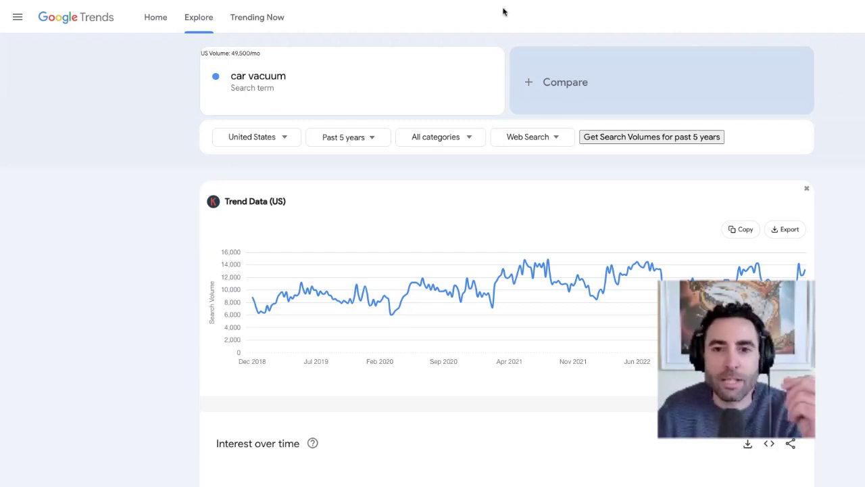
- Mark the car vacuum chart's United States region, search term, and rising and declining trend lines in red, then clear them
{"action": "mouse_move", "coordinate": [275, 123]}
{"action": "left_mouse_down"}
{"action": "mouse_move", "coordinate": [213, 122]}
{"action": "mouse_move", "coordinate": [299, 166]}
{"action": "mouse_move", "coordinate": [271, 109]}
{"action": "mouse_move", "coordinate": [406, 109]}
{"action": "mouse_move", "coordinate": [388, 150]}
{"action": "mouse_move", "coordinate": [315, 142]}
{"action": "mouse_move", "coordinate": [319, 121]}
{"action": "left_mouse_up"}
{"action": "mouse_move", "coordinate": [290, 68]}
{"action": "left_mouse_down"}
{"action": "mouse_move", "coordinate": [262, 68]}
{"action": "mouse_move", "coordinate": [214, 96]}
{"action": "mouse_move", "coordinate": [313, 95]}
{"action": "mouse_move", "coordinate": [310, 68]}
{"action": "mouse_move", "coordinate": [291, 67]}
{"action": "left_mouse_up"}
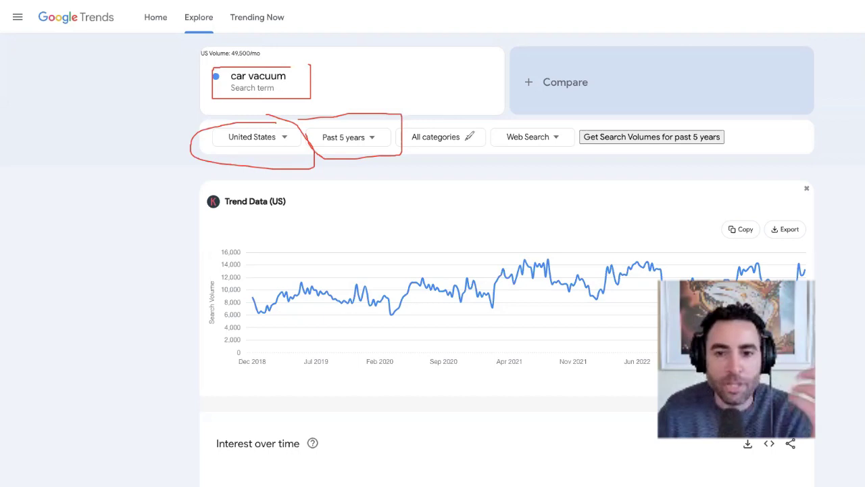
{"action": "left_click_drag", "start_coordinate": [253, 317], "coordinate": [654, 304]}
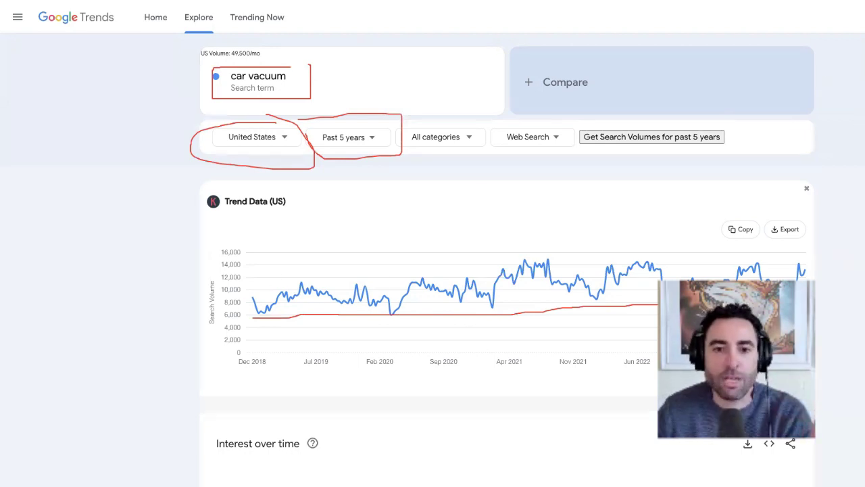
{"action": "left_click_drag", "start_coordinate": [254, 297], "coordinate": [657, 333]}
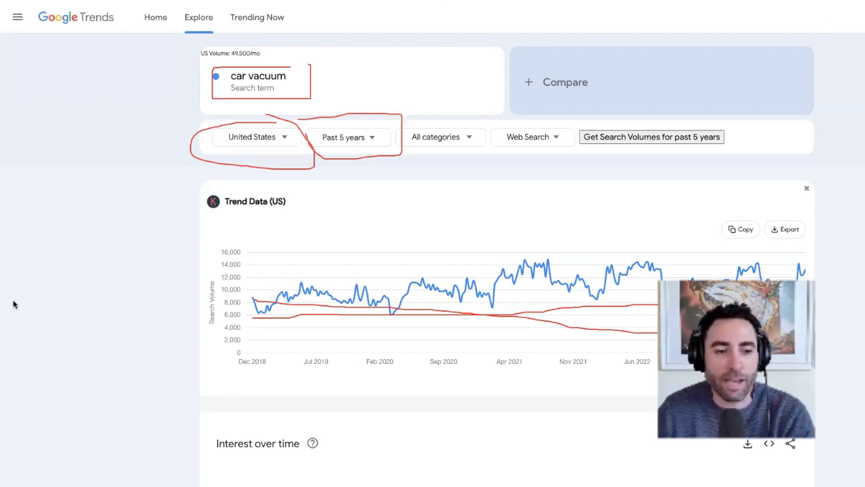
{"action": "key", "text": "e"}
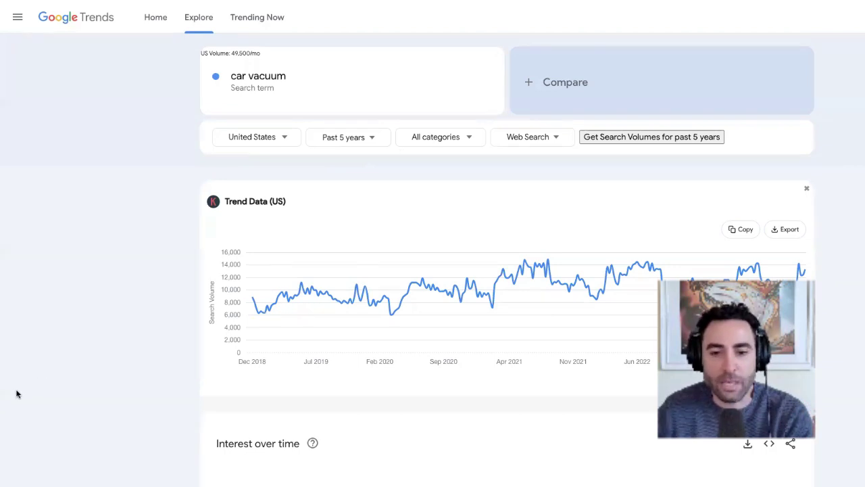
- Scroll through the subregion and related topics and queries panels, then back to the top
{"action": "scroll", "coordinate": [507, 270], "scroll_direction": "down", "scroll_amount": 5}
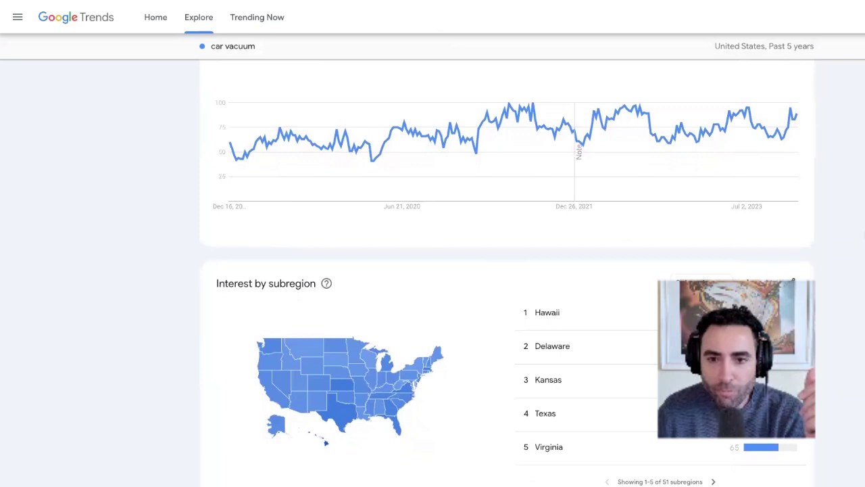
{"action": "scroll", "coordinate": [507, 270], "scroll_direction": "up", "scroll_amount": 1}
{"action": "scroll", "coordinate": [507, 270], "scroll_direction": "down", "scroll_amount": 5}
{"action": "scroll", "coordinate": [507, 271], "scroll_direction": "up", "scroll_amount": 2}
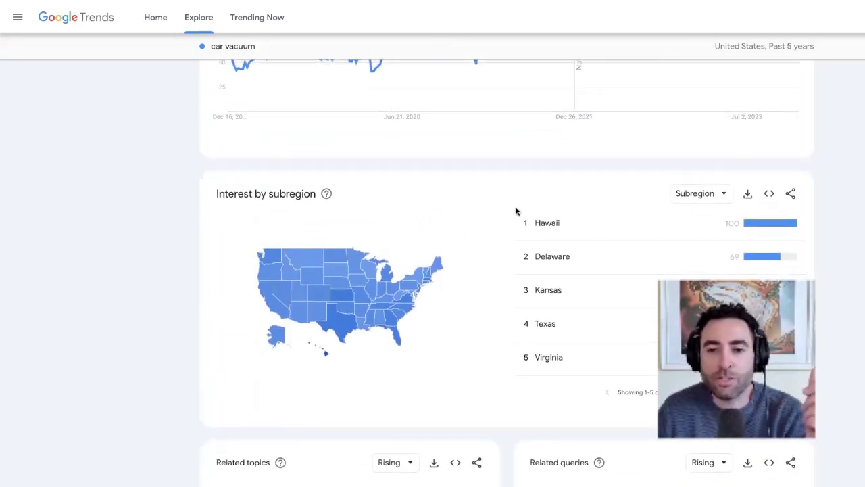
{"action": "scroll", "coordinate": [516, 210], "scroll_direction": "down", "scroll_amount": 1}
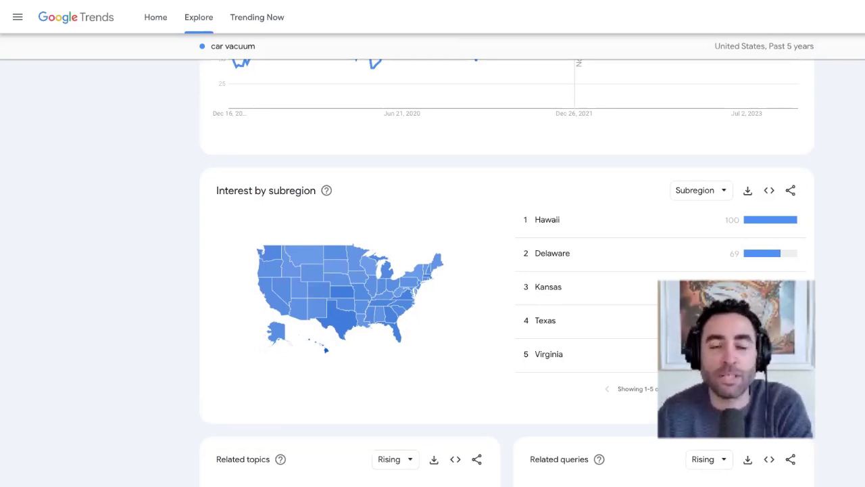
{"action": "scroll", "coordinate": [861, 175], "scroll_direction": "down", "scroll_amount": 2}
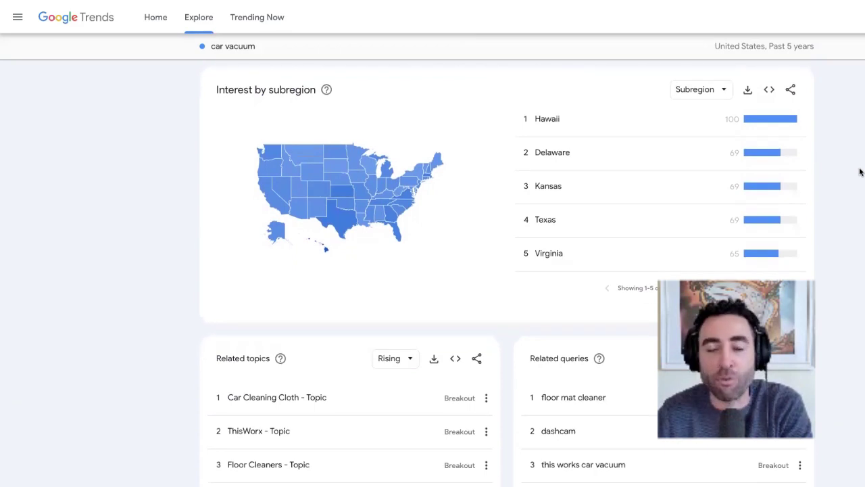
{"action": "scroll", "coordinate": [859, 173], "scroll_direction": "down", "scroll_amount": 1}
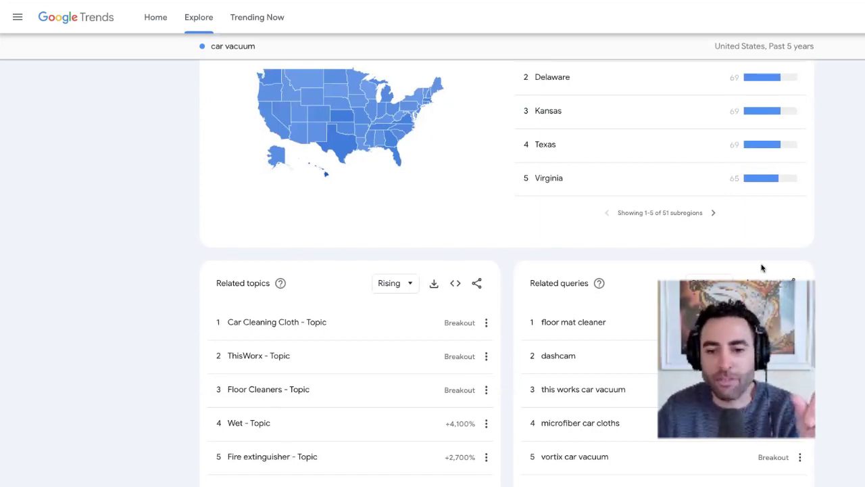
{"action": "scroll", "coordinate": [841, 246], "scroll_direction": "up", "scroll_amount": 5}
{"action": "scroll", "coordinate": [841, 253], "scroll_direction": "up", "scroll_amount": 5}
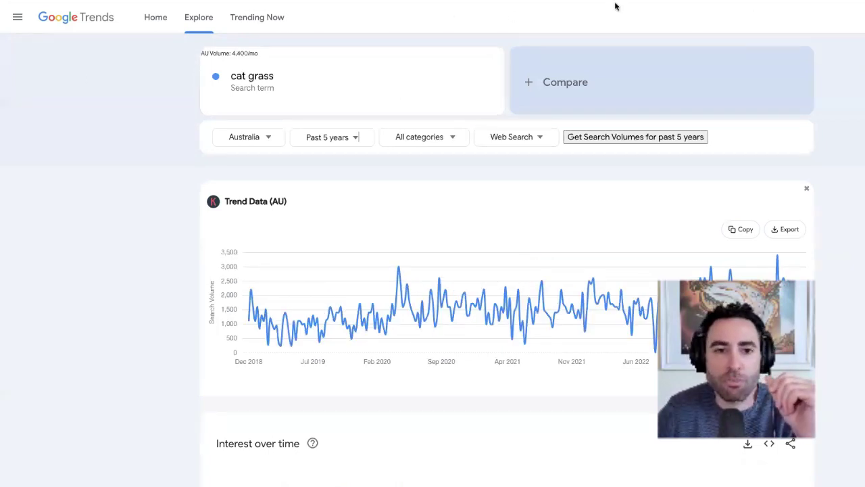
{"action": "mouse_move", "coordinate": [283, 63]}
{"action": "left_mouse_down"}
{"action": "mouse_move", "coordinate": [206, 61]}
{"action": "mouse_move", "coordinate": [284, 98]}
{"action": "mouse_move", "coordinate": [286, 62]}
{"action": "left_mouse_up"}
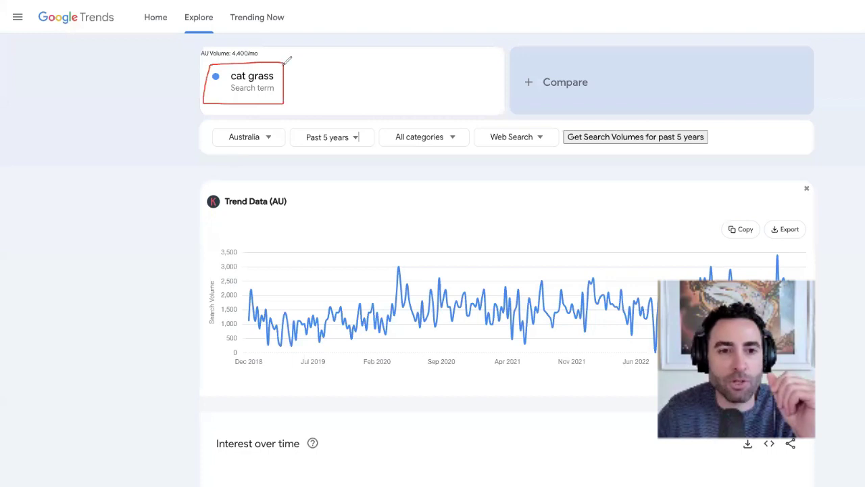
{"action": "mouse_move", "coordinate": [273, 123]}
{"action": "left_mouse_down"}
{"action": "mouse_move", "coordinate": [193, 154]}
{"action": "mouse_move", "coordinate": [260, 155]}
{"action": "left_mouse_up"}
{"action": "mouse_move", "coordinate": [349, 123]}
{"action": "left_mouse_down"}
{"action": "mouse_move", "coordinate": [295, 137]}
{"action": "mouse_move", "coordinate": [364, 123]}
{"action": "left_mouse_up"}
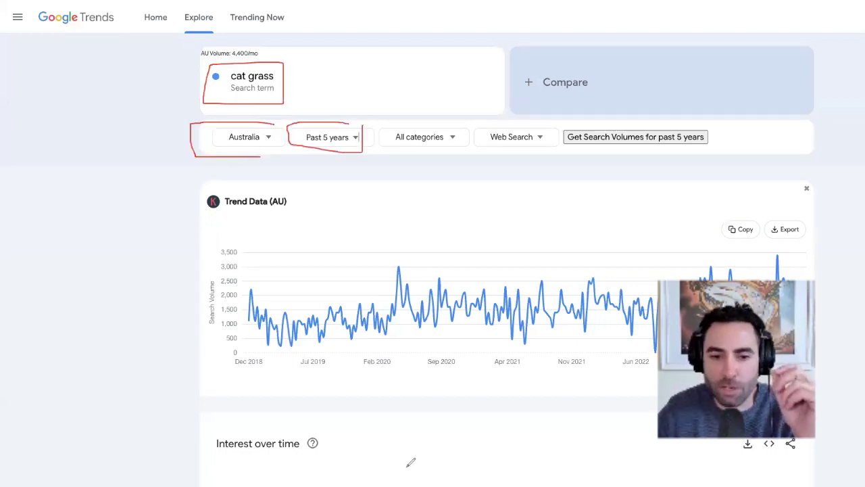
{"action": "mouse_move", "coordinate": [248, 331]}
{"action": "left_mouse_down"}
{"action": "mouse_move", "coordinate": [409, 317]}
{"action": "mouse_move", "coordinate": [652, 326]}
{"action": "left_mouse_up"}
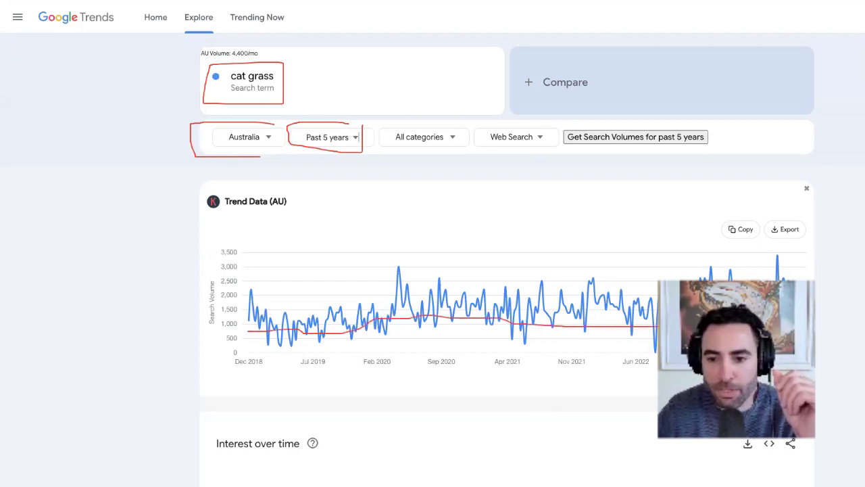
{"action": "left_click_drag", "start_coordinate": [797, 305], "coordinate": [826, 302]}
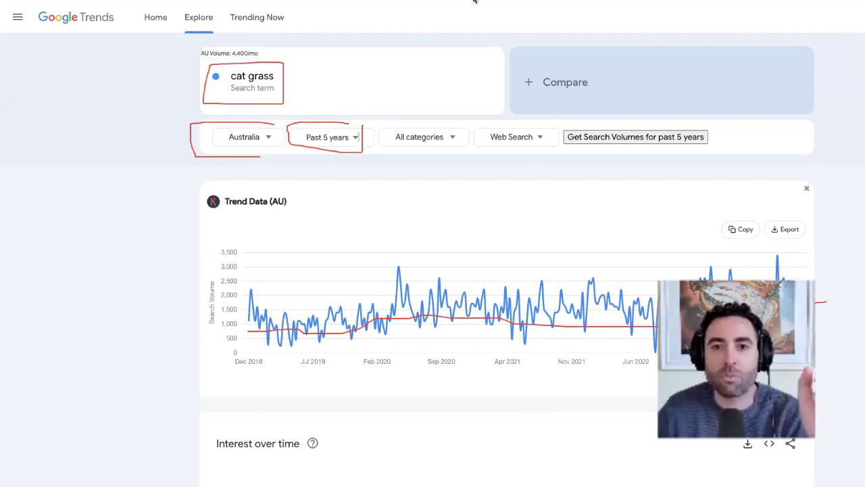
{"action": "key", "text": "Escape"}
- Scroll down through the subregion and related panels, then back up
{"action": "scroll", "coordinate": [857, 216], "scroll_direction": "down", "scroll_amount": 6}
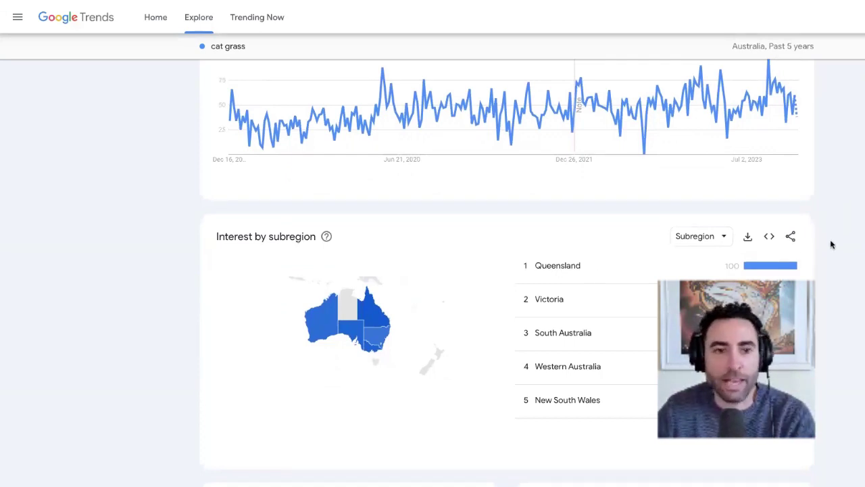
{"action": "scroll", "coordinate": [645, 263], "scroll_direction": "down", "scroll_amount": 3}
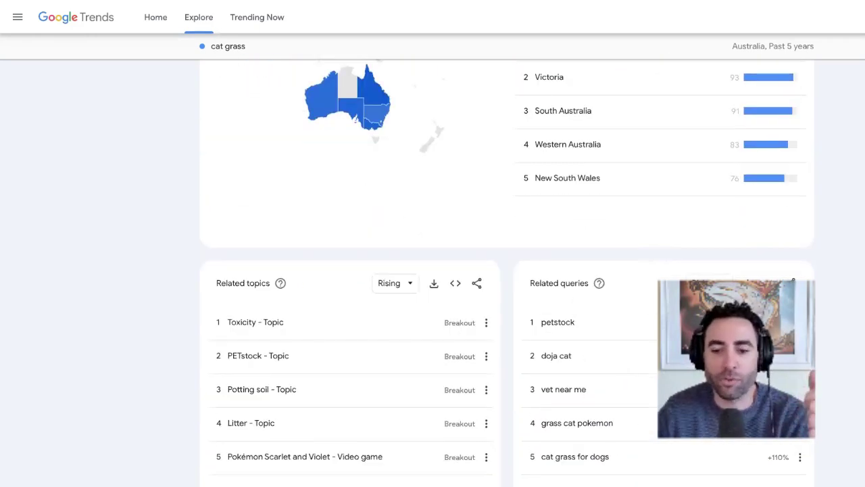
{"action": "scroll", "coordinate": [850, 228], "scroll_direction": "up", "scroll_amount": 10}
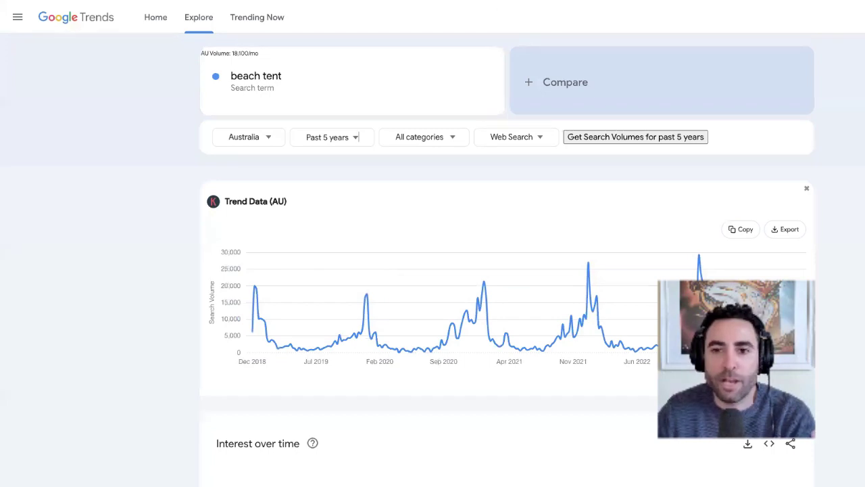
- Trace beach tent's seasonal rise and fall in red, with arrows at Nov 2021 and Jun 2022
{"action": "mouse_move", "coordinate": [258, 289]}
{"action": "left_mouse_down"}
{"action": "mouse_move", "coordinate": [297, 333]}
{"action": "mouse_move", "coordinate": [360, 289]}
{"action": "mouse_move", "coordinate": [408, 346]}
{"action": "mouse_move", "coordinate": [453, 295]}
{"action": "mouse_move", "coordinate": [500, 318]}
{"action": "mouse_move", "coordinate": [569, 306]}
{"action": "mouse_move", "coordinate": [598, 252]}
{"action": "mouse_move", "coordinate": [627, 330]}
{"action": "mouse_move", "coordinate": [695, 258]}
{"action": "mouse_move", "coordinate": [721, 279]}
{"action": "left_mouse_up"}
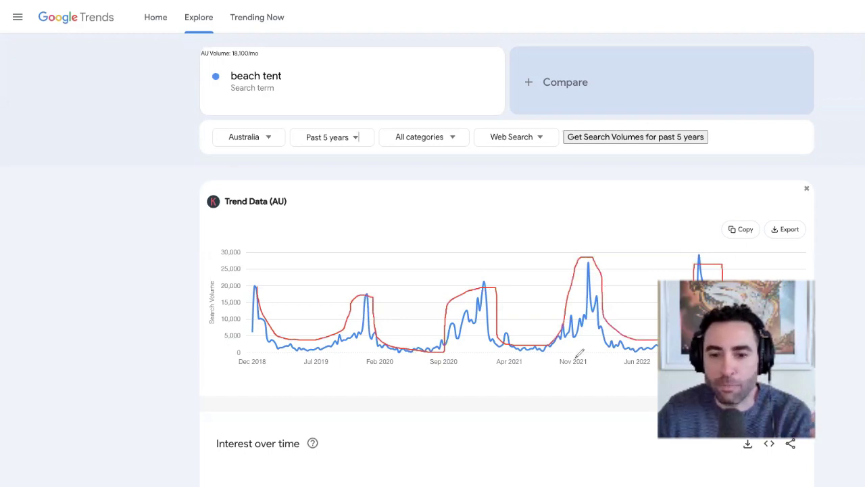
{"action": "mouse_move", "coordinate": [585, 228]}
{"action": "left_mouse_down"}
{"action": "mouse_move", "coordinate": [585, 239]}
{"action": "mouse_move", "coordinate": [595, 237]}
{"action": "left_mouse_up"}
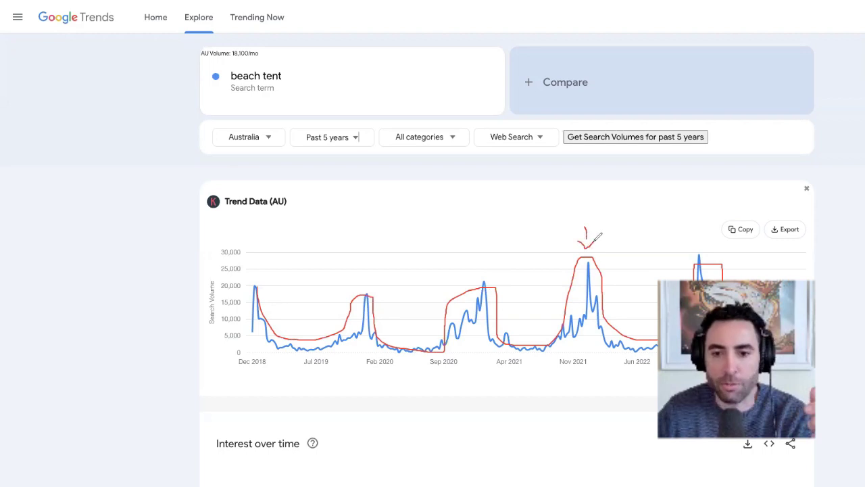
{"action": "mouse_move", "coordinate": [639, 400]}
{"action": "left_mouse_down"}
{"action": "mouse_move", "coordinate": [639, 358]}
{"action": "mouse_move", "coordinate": [646, 364]}
{"action": "left_mouse_up"}
{"action": "left_click_drag", "start_coordinate": [551, 348], "coordinate": [550, 356]}
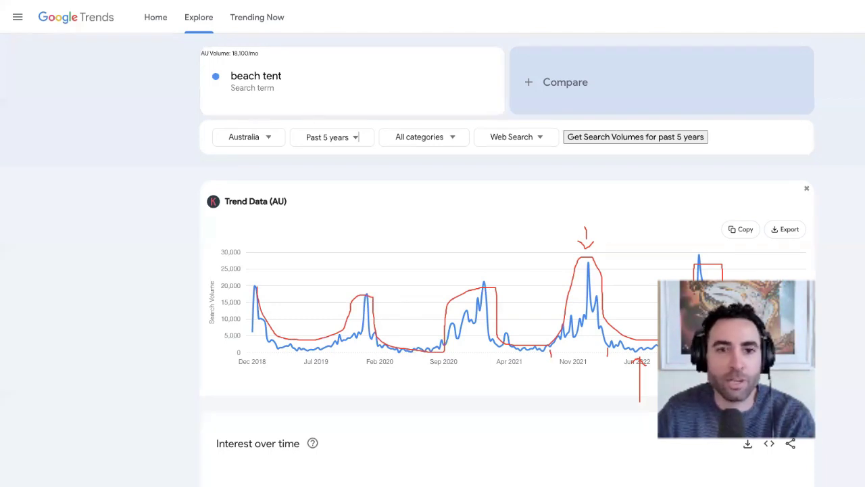
{"action": "key", "text": "ctrl+Tab"}
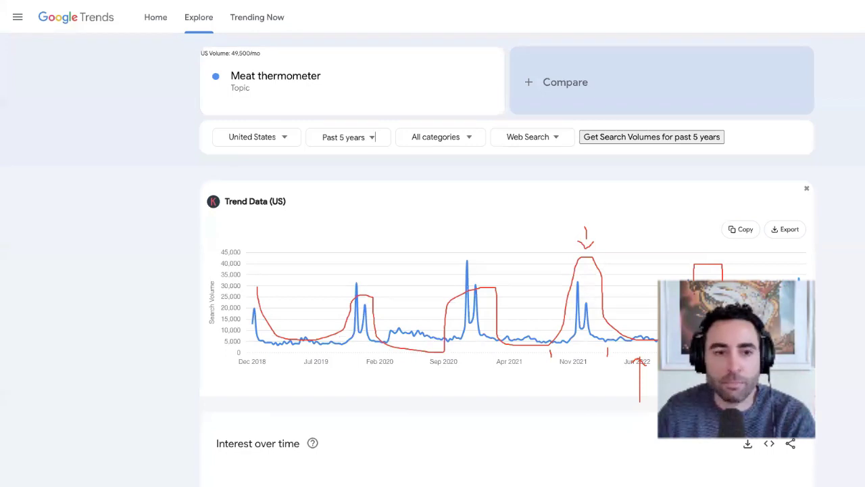
- Erase the annotations, then circle United States, Past 5 years and the Nov 2021 peak in red
{"action": "key", "text": "e"}
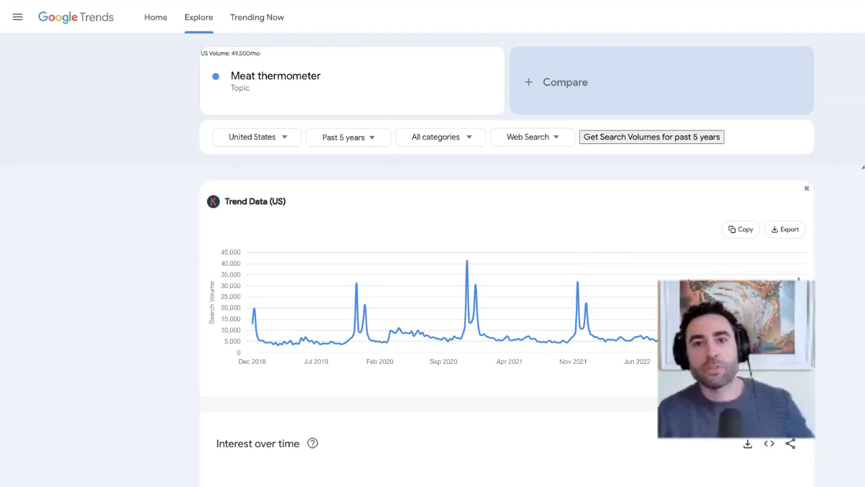
{"action": "mouse_move", "coordinate": [291, 123]}
{"action": "left_mouse_down"}
{"action": "mouse_move", "coordinate": [184, 125]}
{"action": "mouse_move", "coordinate": [290, 150]}
{"action": "left_mouse_up"}
{"action": "mouse_move", "coordinate": [360, 123]}
{"action": "left_mouse_down"}
{"action": "mouse_move", "coordinate": [302, 134]}
{"action": "mouse_move", "coordinate": [384, 126]}
{"action": "left_mouse_up"}
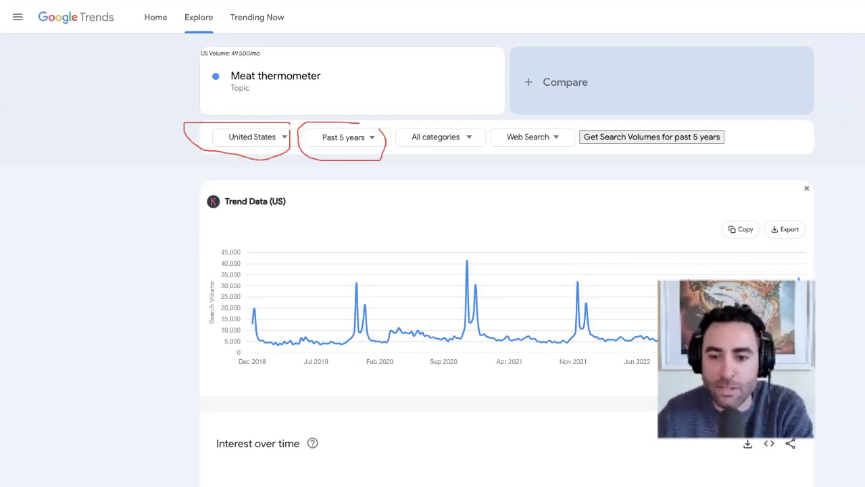
{"action": "mouse_move", "coordinate": [573, 343]}
{"action": "left_mouse_down"}
{"action": "mouse_move", "coordinate": [574, 359]}
{"action": "mouse_move", "coordinate": [590, 348]}
{"action": "mouse_move", "coordinate": [591, 356]}
{"action": "left_mouse_up"}
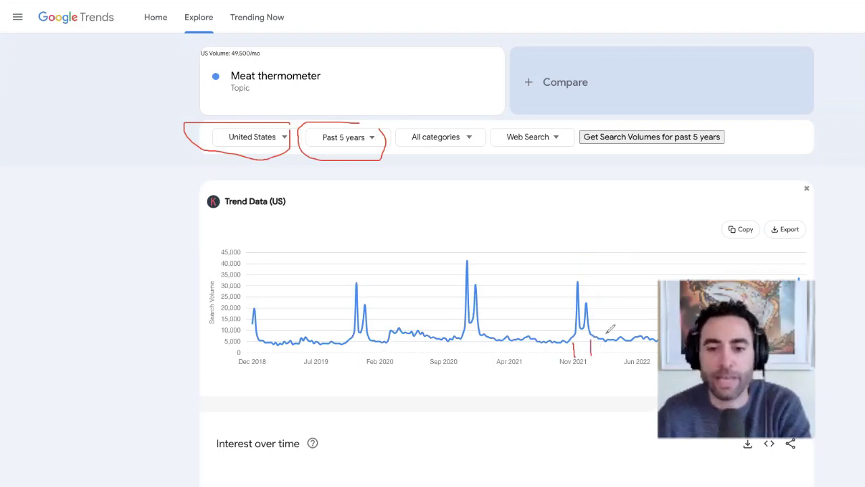
{"action": "mouse_move", "coordinate": [571, 318]}
{"action": "left_mouse_down"}
{"action": "mouse_move", "coordinate": [577, 272]}
{"action": "mouse_move", "coordinate": [587, 306]}
{"action": "left_mouse_up"}
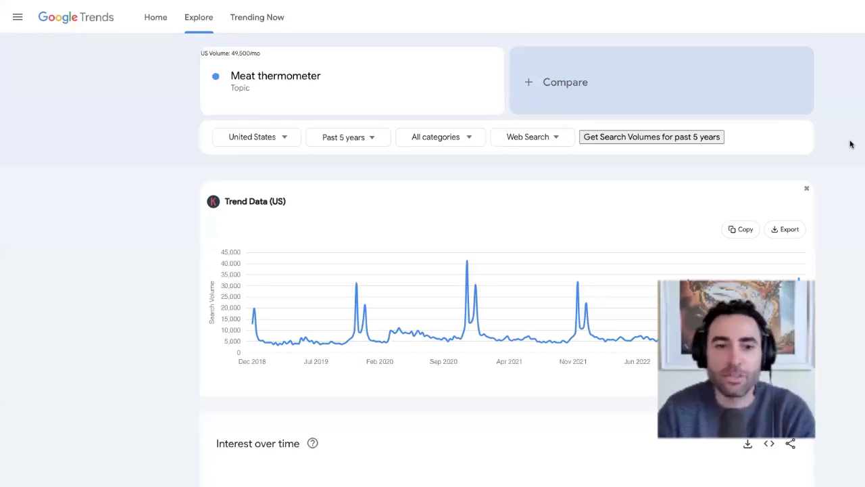
- Browse the country list and close it, leaving the region unchanged
{"action": "left_click", "coordinate": [269, 138]}
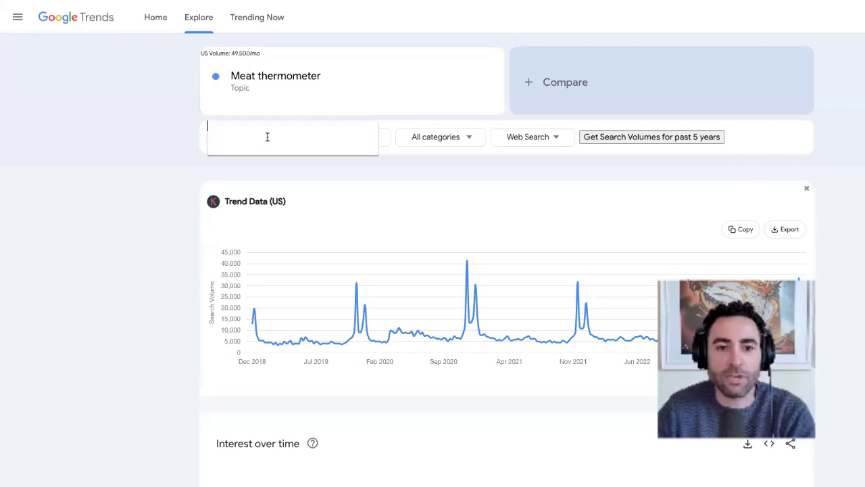
{"action": "scroll", "coordinate": [286, 230], "scroll_direction": "down", "scroll_amount": 3}
{"action": "scroll", "coordinate": [288, 231], "scroll_direction": "up", "scroll_amount": 3}
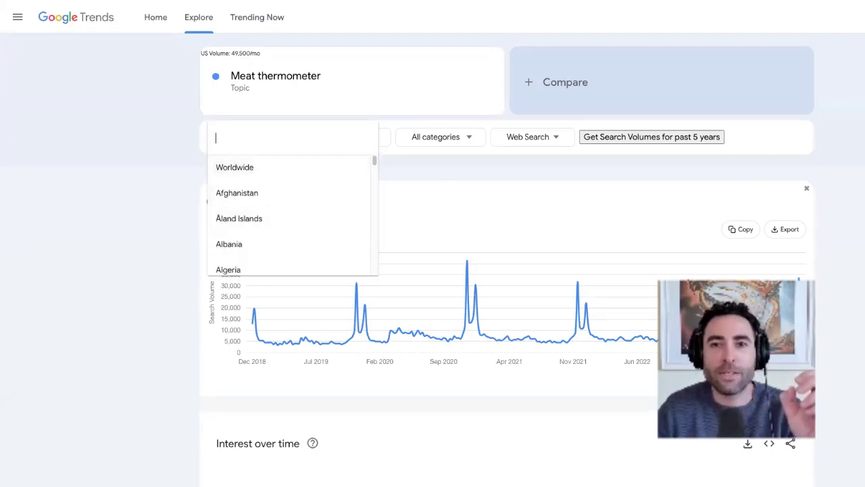
{"action": "left_click", "coordinate": [843, 123]}
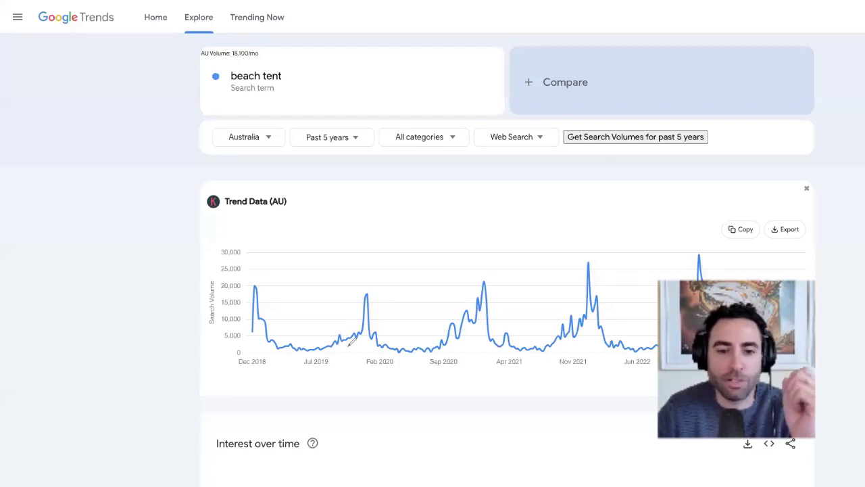
- Underline the early-2019 and Feb–Sep 2020 troughs, draw a seasonal wave above, and add a horizontal reference line
{"action": "mouse_move", "coordinate": [268, 334]}
{"action": "left_mouse_down"}
{"action": "mouse_move", "coordinate": [274, 345]}
{"action": "mouse_move", "coordinate": [334, 352]}
{"action": "left_mouse_up"}
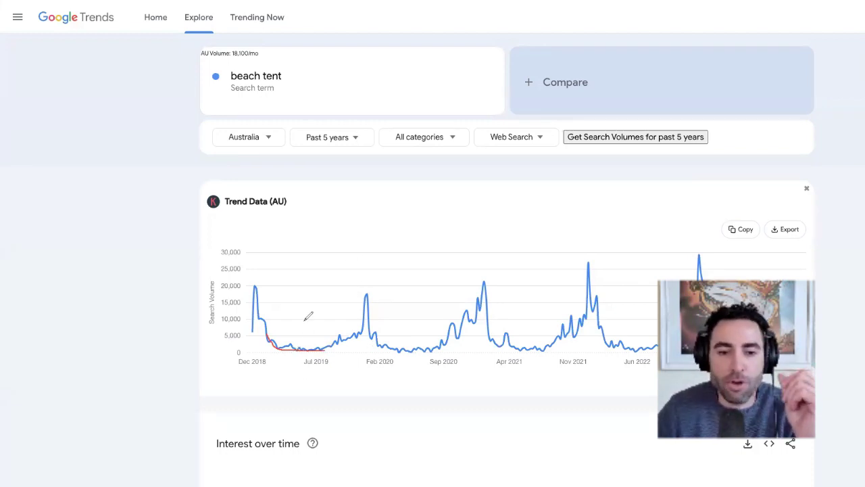
{"action": "left_click_drag", "start_coordinate": [388, 351], "coordinate": [433, 352]}
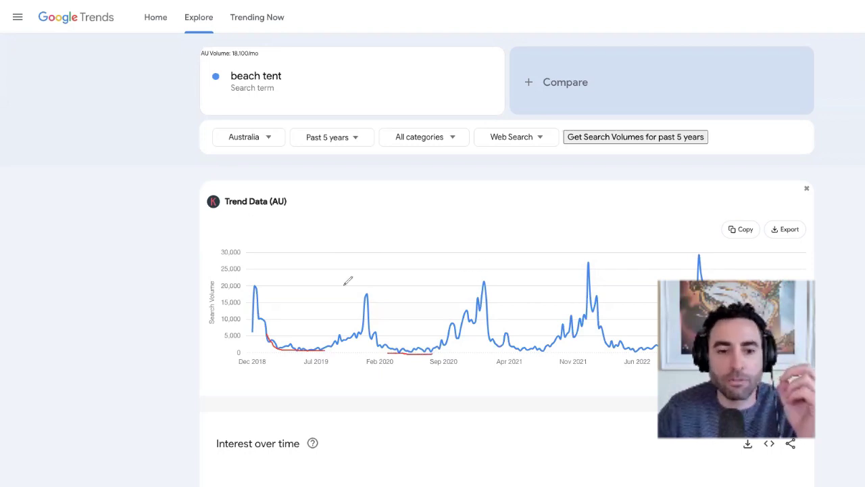
{"action": "mouse_move", "coordinate": [258, 265]}
{"action": "left_mouse_down"}
{"action": "mouse_move", "coordinate": [273, 246]}
{"action": "mouse_move", "coordinate": [279, 277]}
{"action": "mouse_move", "coordinate": [315, 294]}
{"action": "mouse_move", "coordinate": [370, 251]}
{"action": "mouse_move", "coordinate": [417, 295]}
{"action": "mouse_move", "coordinate": [473, 244]}
{"action": "mouse_move", "coordinate": [524, 295]}
{"action": "mouse_move", "coordinate": [578, 251]}
{"action": "mouse_move", "coordinate": [615, 274]}
{"action": "mouse_move", "coordinate": [672, 263]}
{"action": "mouse_move", "coordinate": [731, 272]}
{"action": "left_mouse_up"}
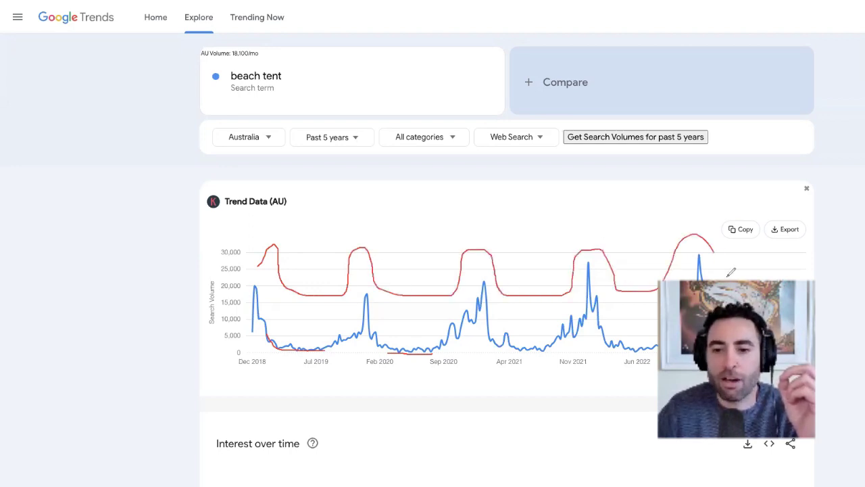
{"action": "mouse_move", "coordinate": [192, 304]}
{"action": "left_mouse_down"}
{"action": "mouse_move", "coordinate": [346, 304]}
{"action": "mouse_move", "coordinate": [313, 348]}
{"action": "left_mouse_up"}
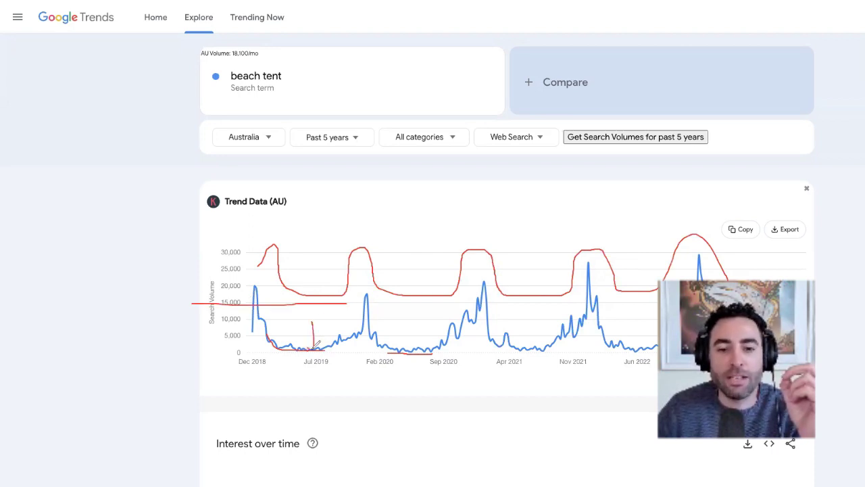